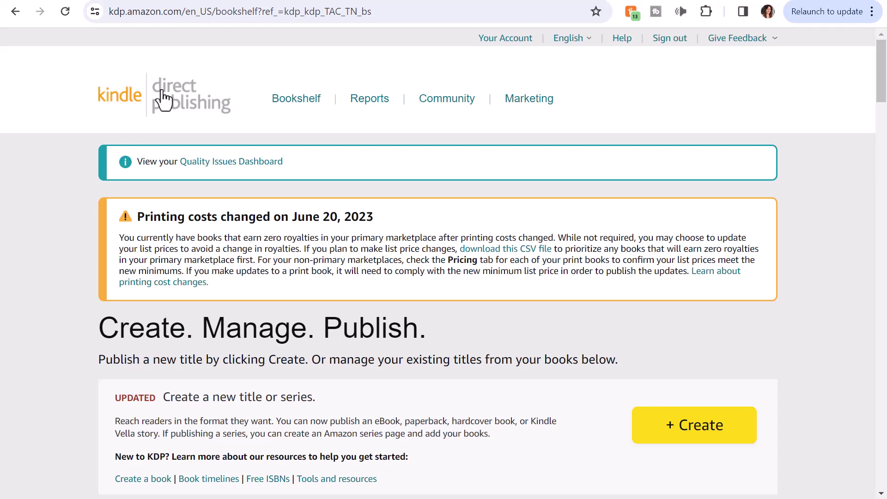
# Open the marketing resources and go to the Author Central author page management for the Amazon.com marketplace
pyautogui.click(535, 100)
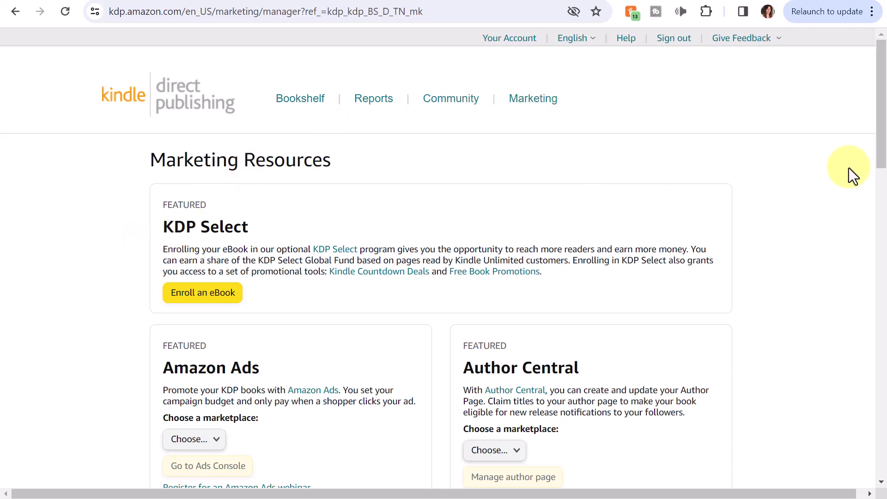
pyautogui.moveTo(881, 95); pyautogui.dragTo(878, 151)
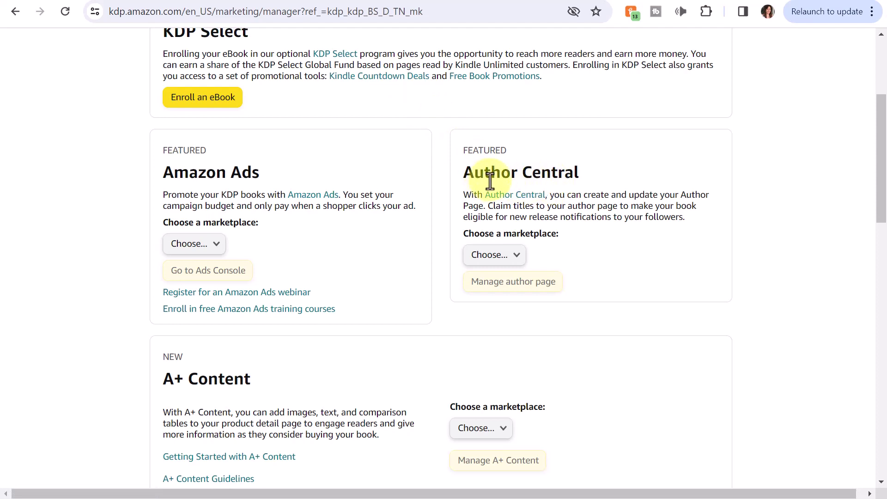
pyautogui.click(516, 260)
pyautogui.click(517, 258)
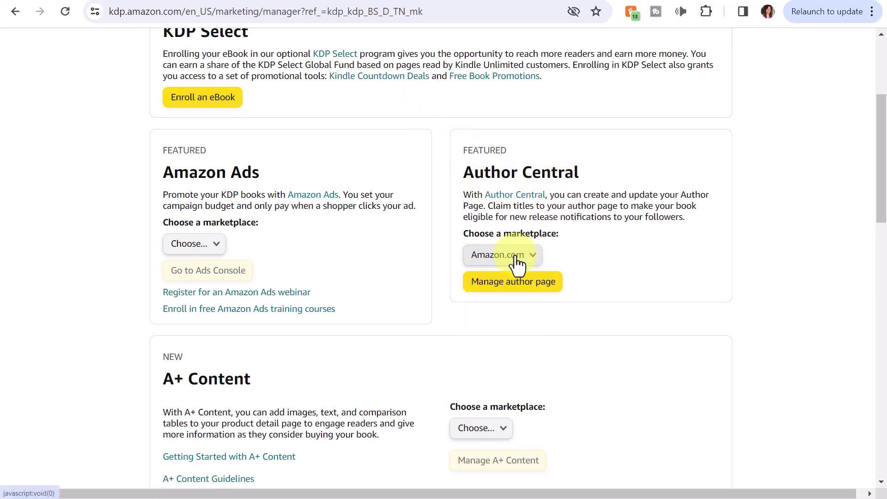
pyautogui.click(498, 291)
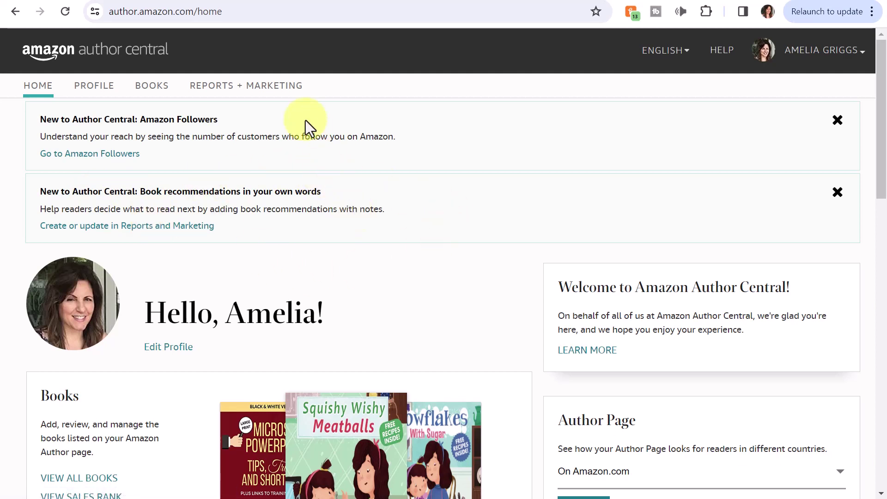
# Open the book recommendations page from the Reports + Marketing section of Author Central
pyautogui.click(240, 88)
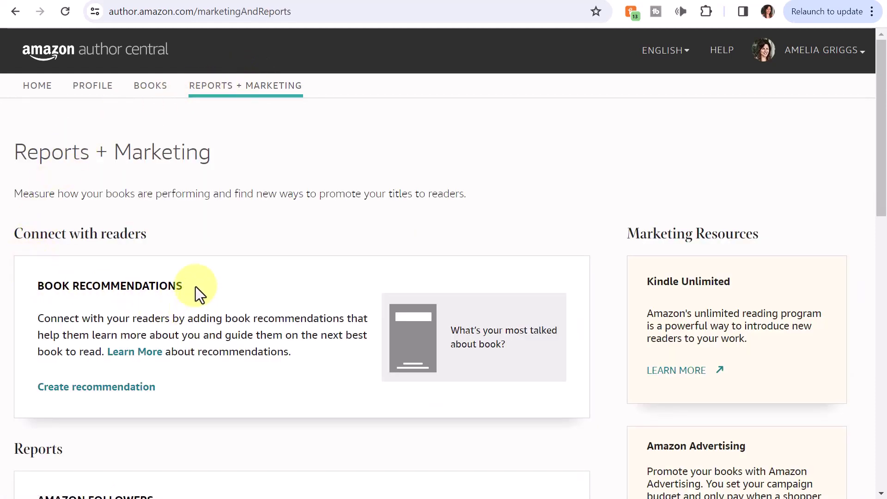
pyautogui.click(98, 398)
pyautogui.moveTo(881, 59); pyautogui.dragTo(880, 82)
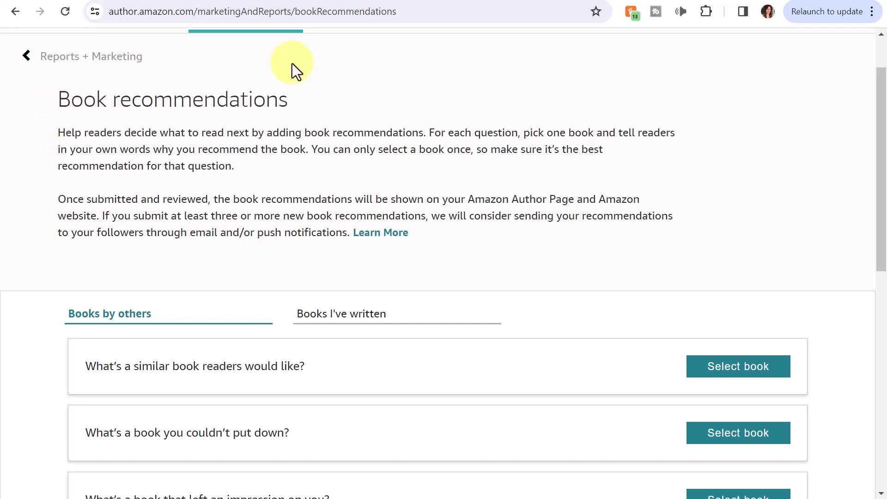
# View the book picker for "What's a book that left an impression on you?" among books by others, then close it
pyautogui.moveTo(883, 116); pyautogui.dragTo(882, 199)
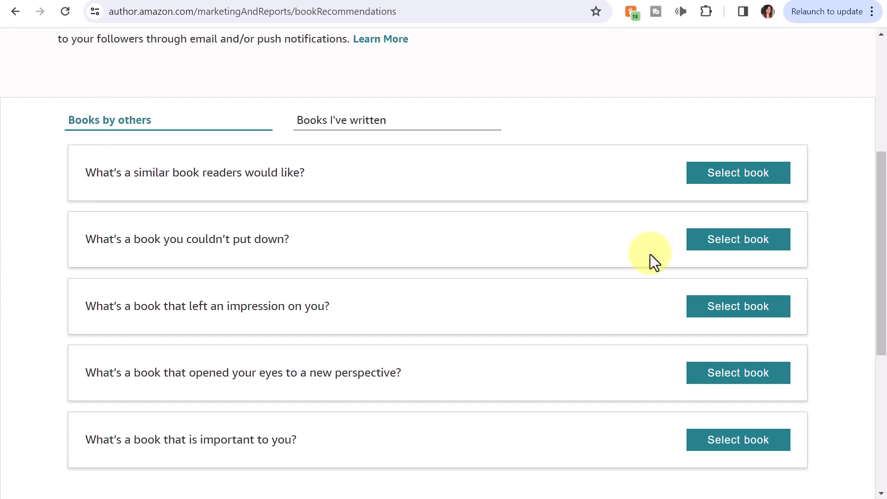
pyautogui.click(729, 310)
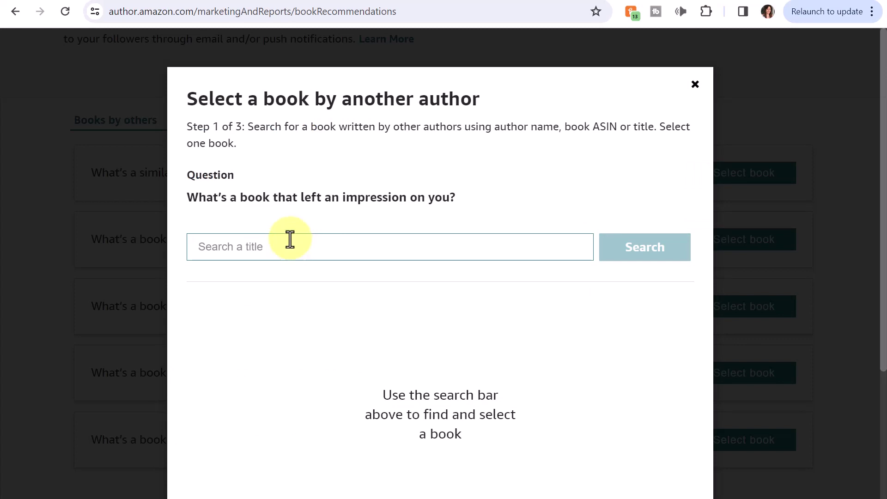
pyautogui.click(694, 84)
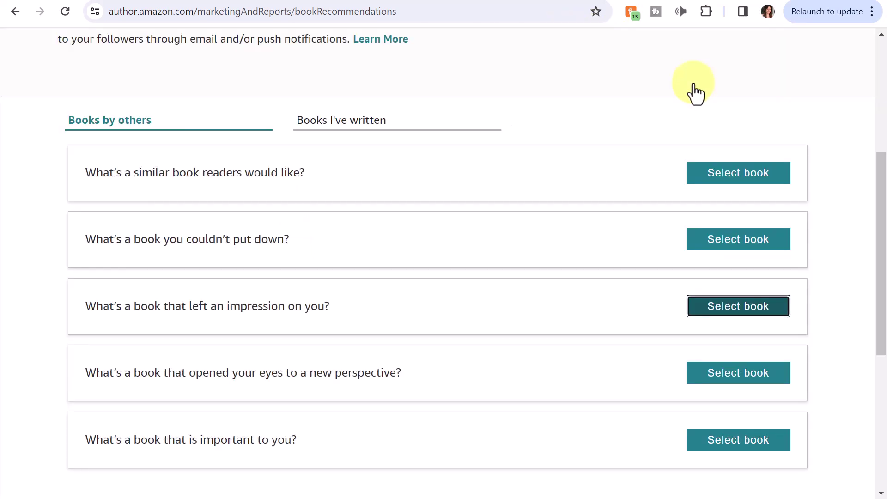
# Show the recommendations for books I've written and view the Squishy Wishy Meatballs note editor without changing the note
pyautogui.click(350, 124)
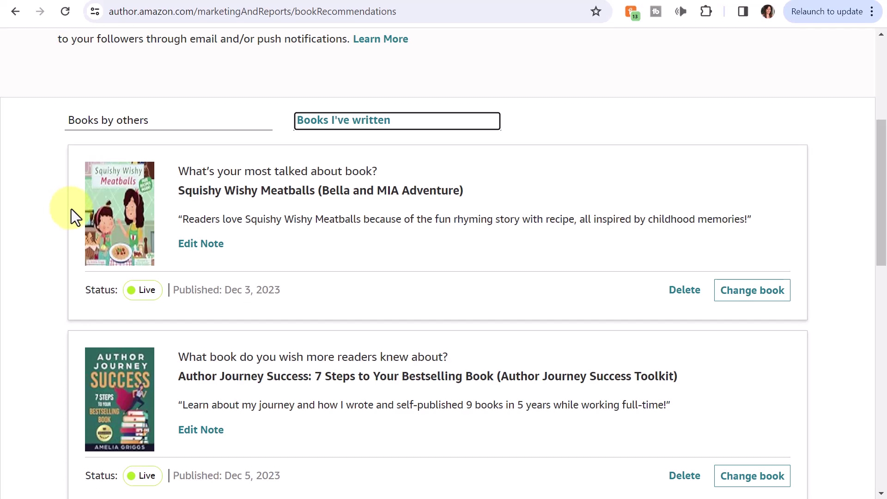
pyautogui.click(200, 243)
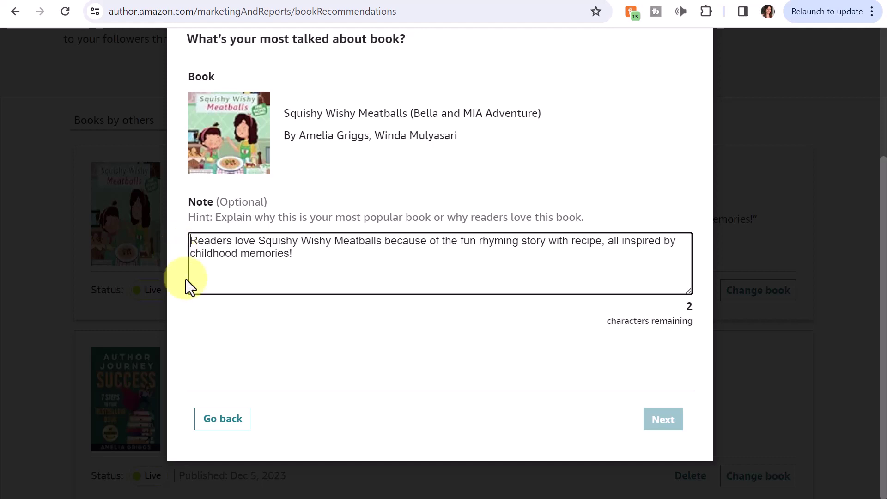
pyautogui.click(224, 421)
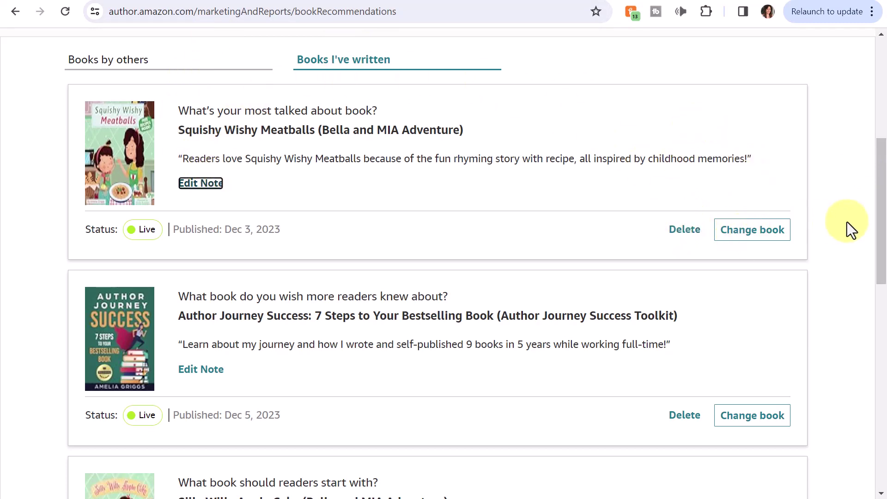
# Rewrite Author Journey Success's note: "Learn 7 proven steps to get to the finish line and take your writing to the next level and become a punblished author!"
pyautogui.moveTo(885, 178); pyautogui.dragTo(877, 246)
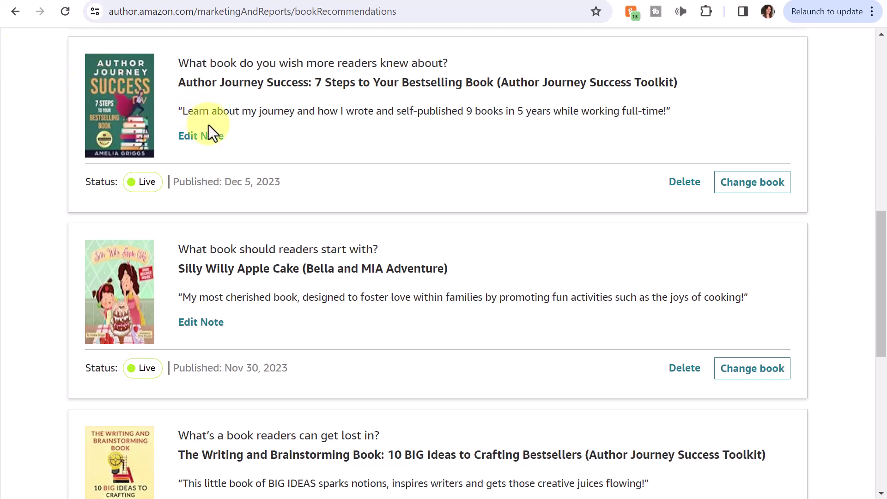
pyautogui.click(210, 138)
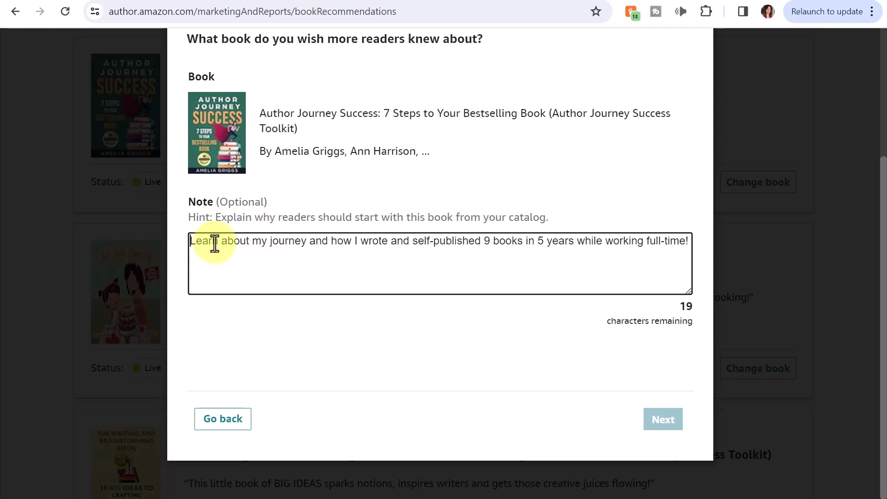
pyautogui.moveTo(222, 242); pyautogui.dragTo(710, 242)
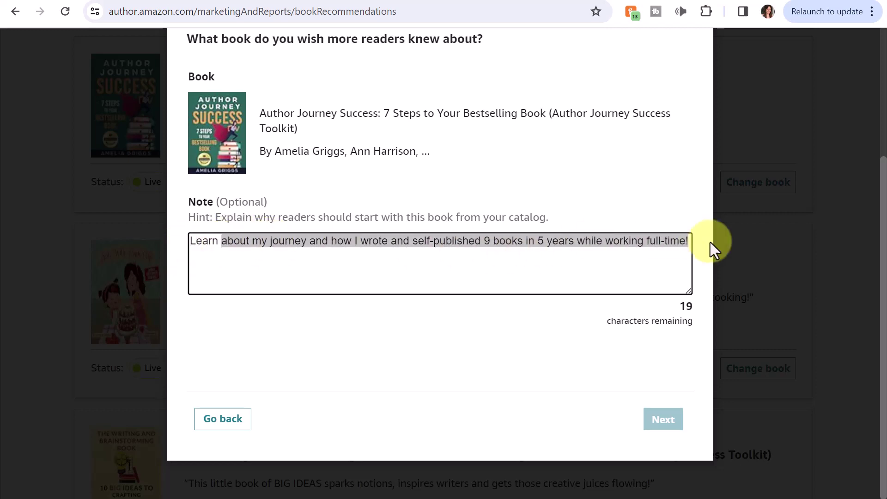
pyautogui.write('7')
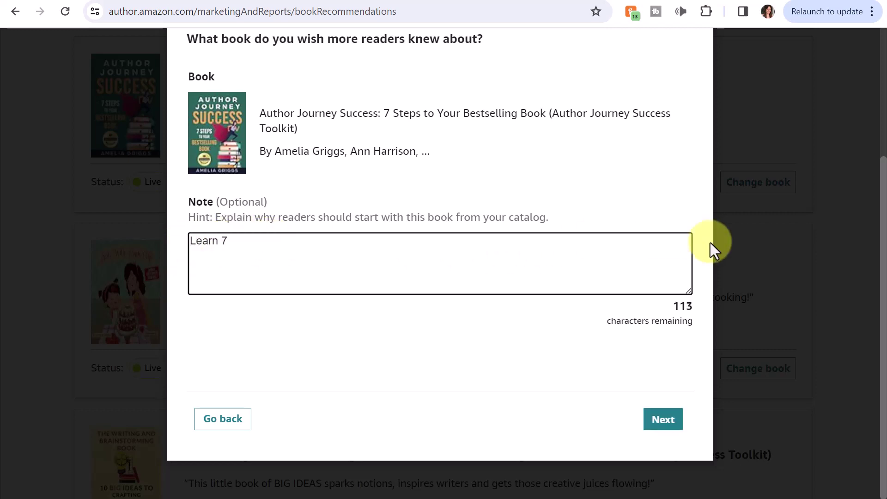
pyautogui.write(' proven steps to get to the fin')
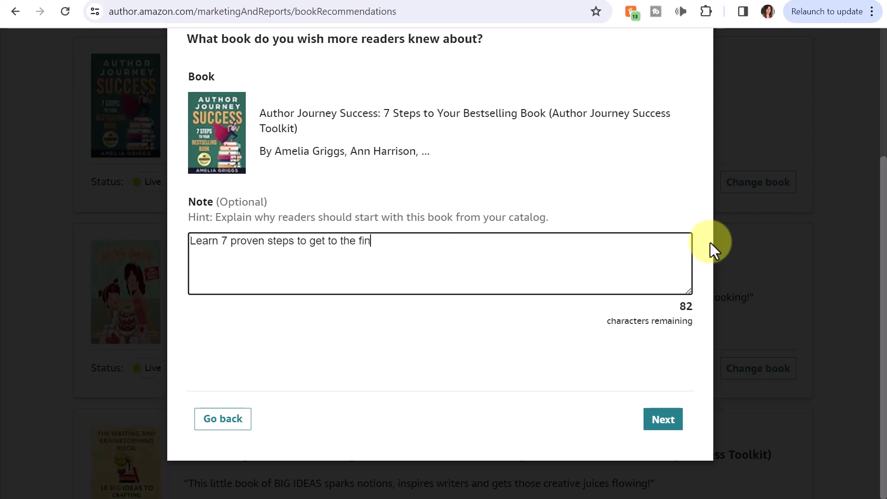
pyautogui.write('ish line and take you')
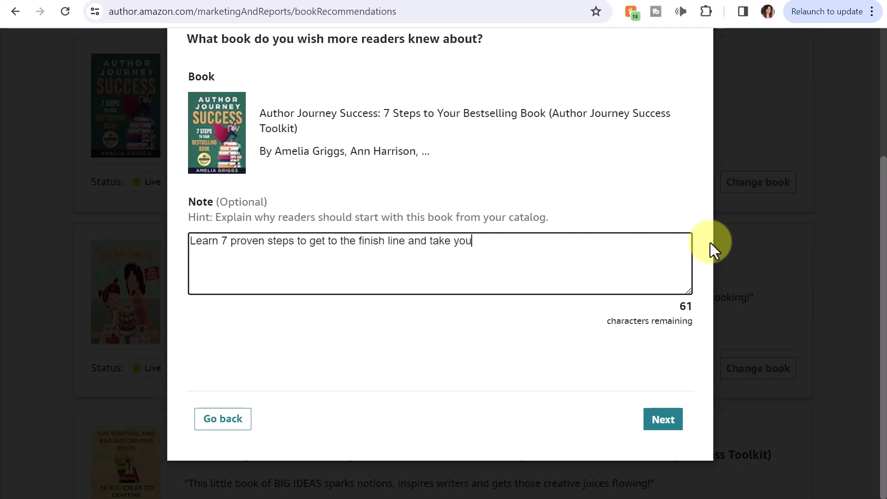
pyautogui.write('r writing to the next ')
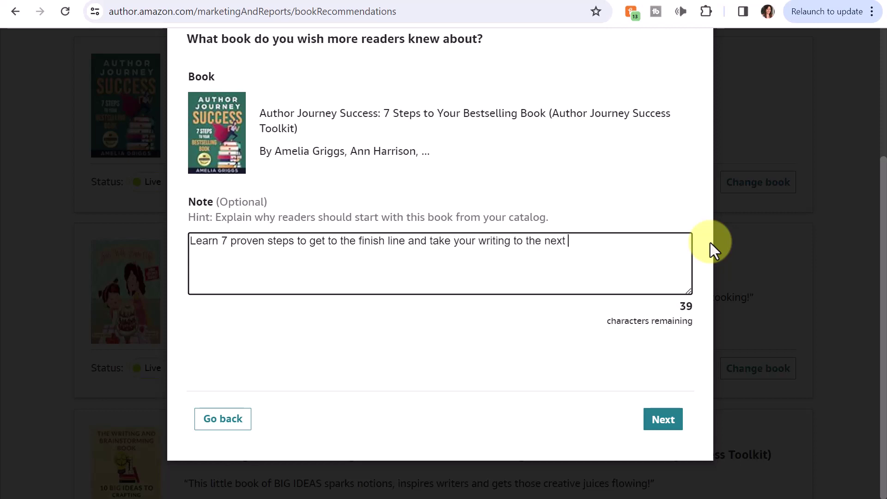
pyautogui.write('level and become a p')
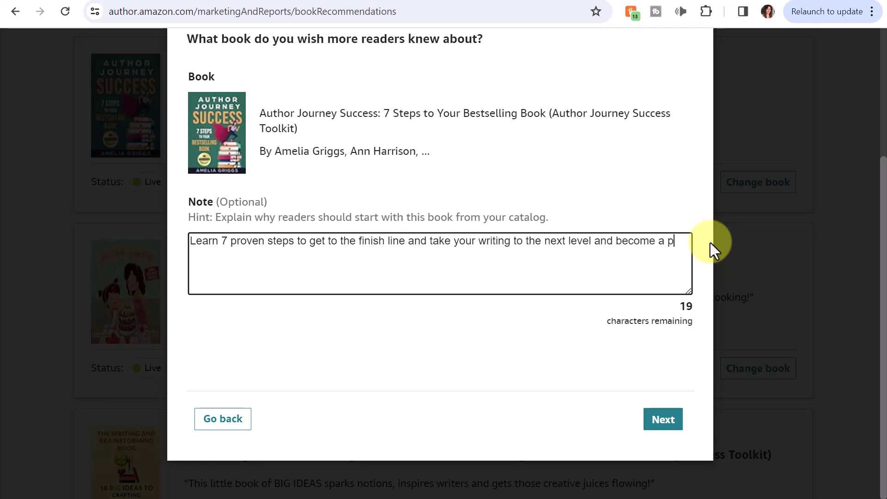
pyautogui.write('unblished author!')
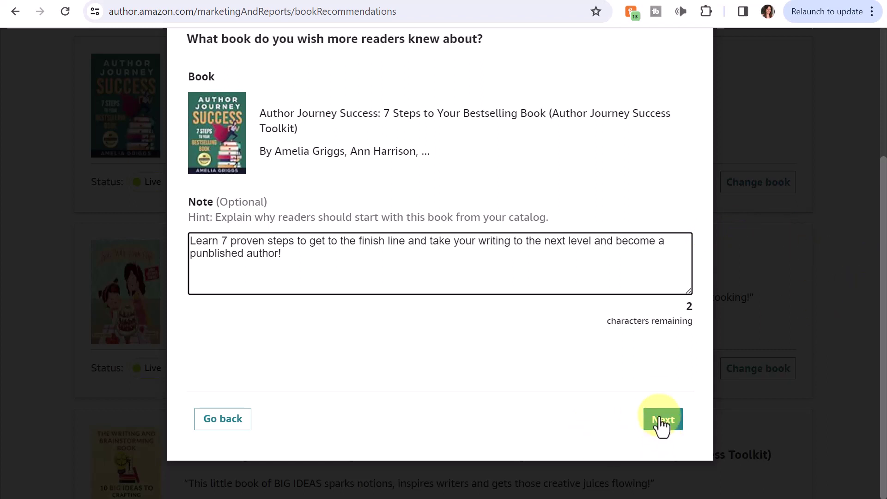
# Submit the edited Author Journey Success recommendation for review and return to the recommendations list
pyautogui.click(663, 424)
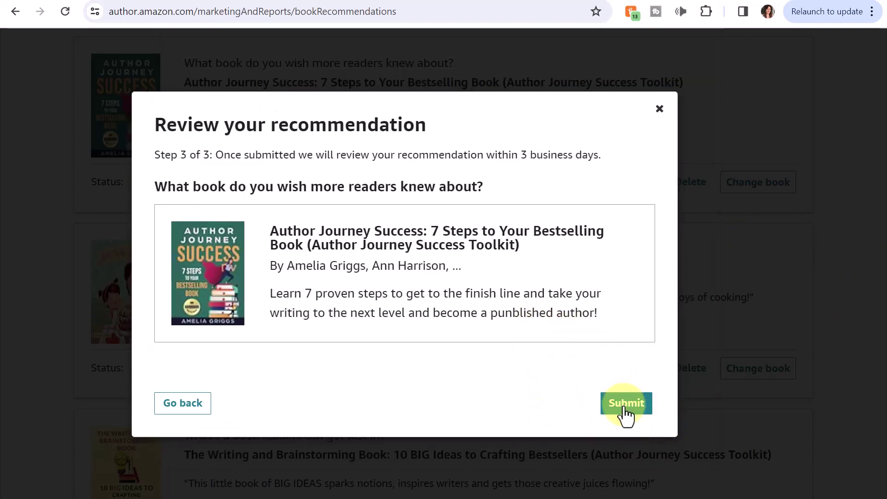
pyautogui.click(626, 407)
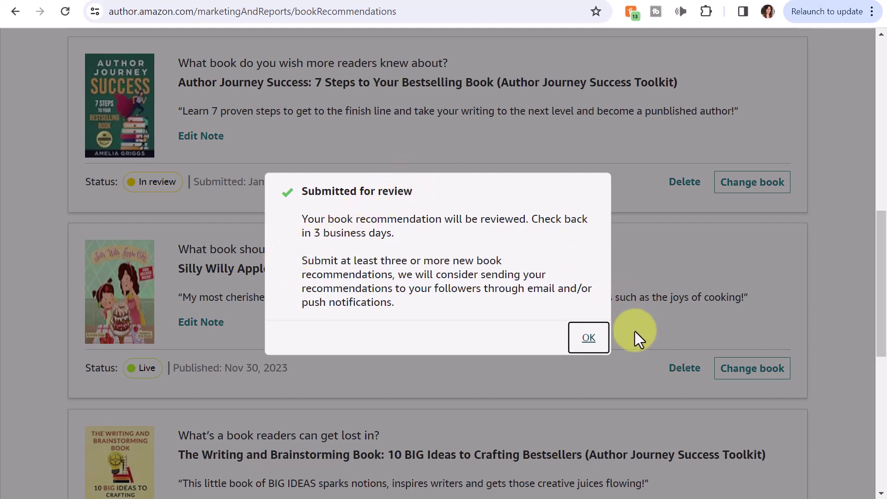
pyautogui.click(586, 345)
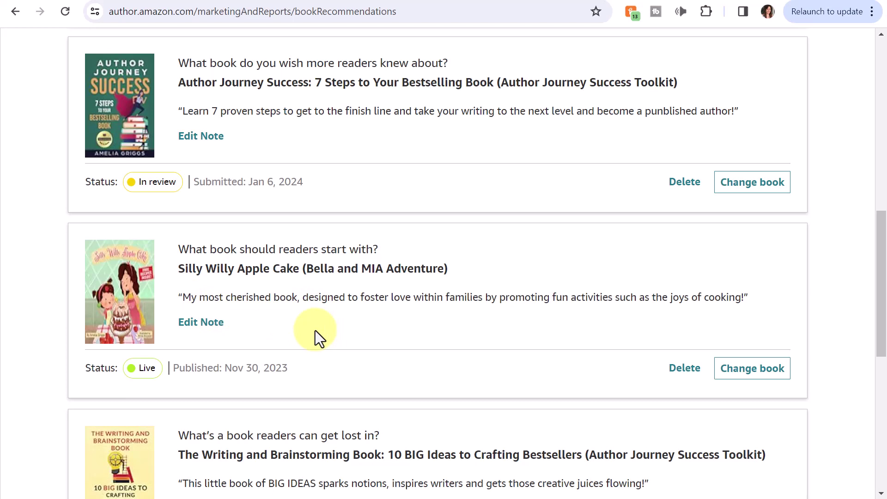
pyautogui.scroll(-3, 370, 326)
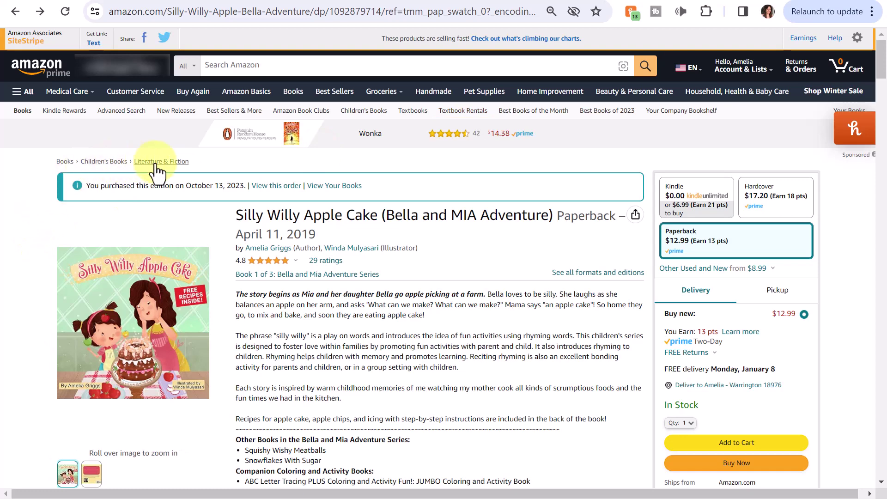
# Open the author's page from the Silly Willy Apple Cake listing and look through both pages of book recommendations
pyautogui.click(272, 250)
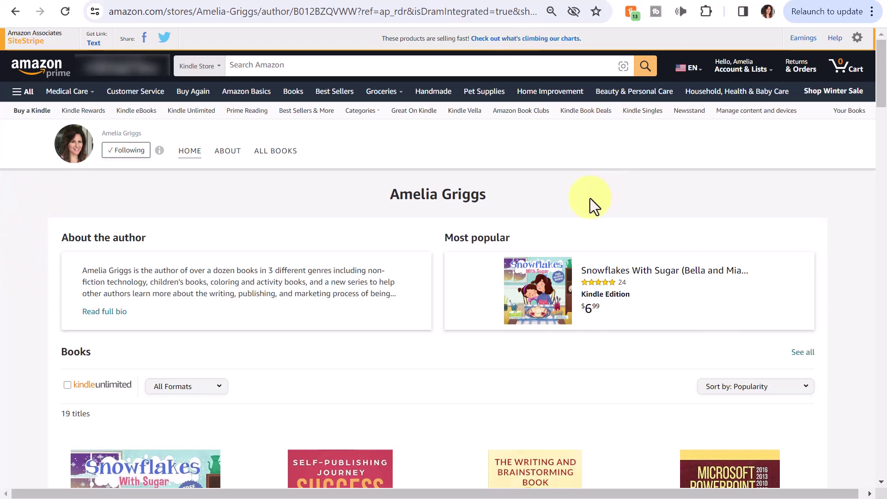
pyautogui.moveTo(885, 69); pyautogui.dragTo(884, 274)
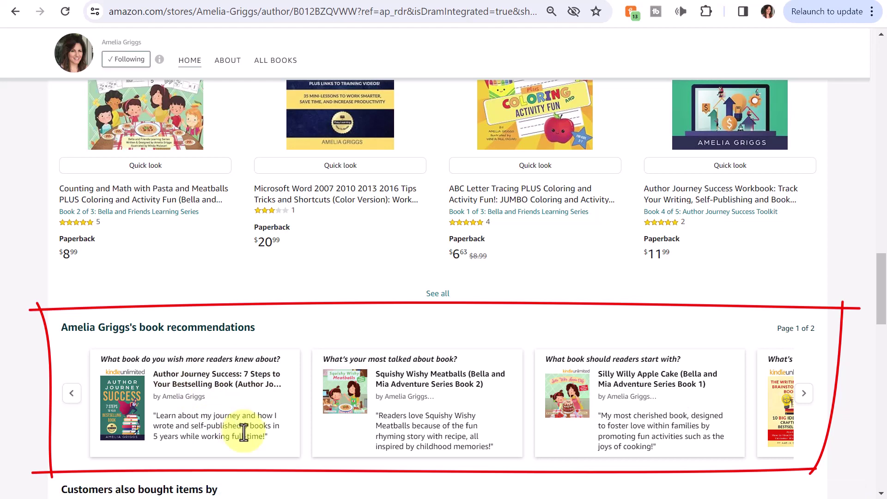
pyautogui.click(804, 393)
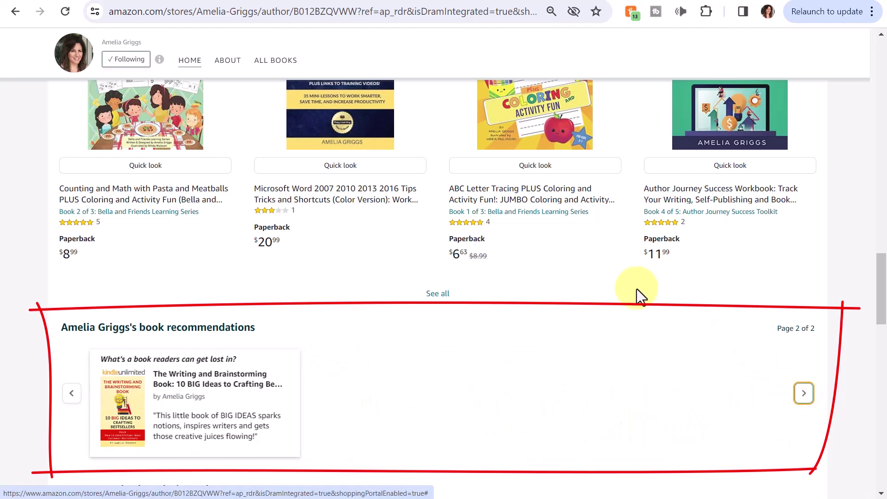
pyautogui.click(71, 395)
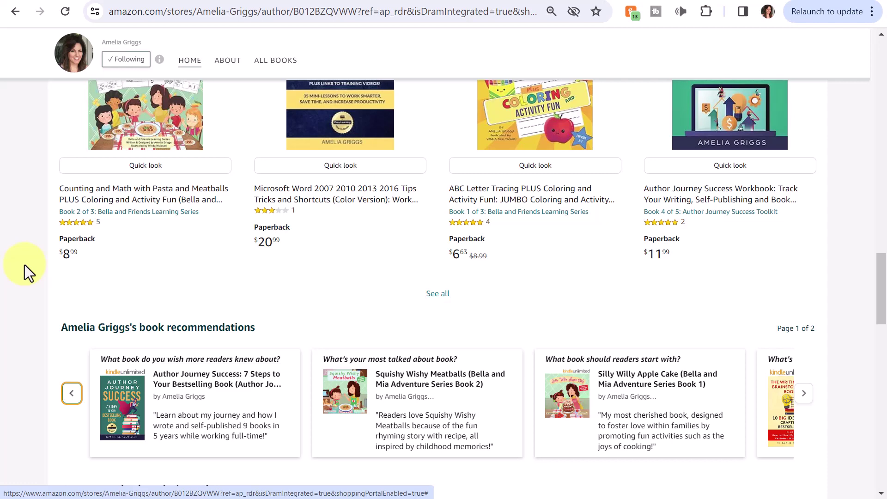
# Return to the Silly Willy Apple Cake listing and look further down its product page
pyautogui.hotkey('alt', 'Left')
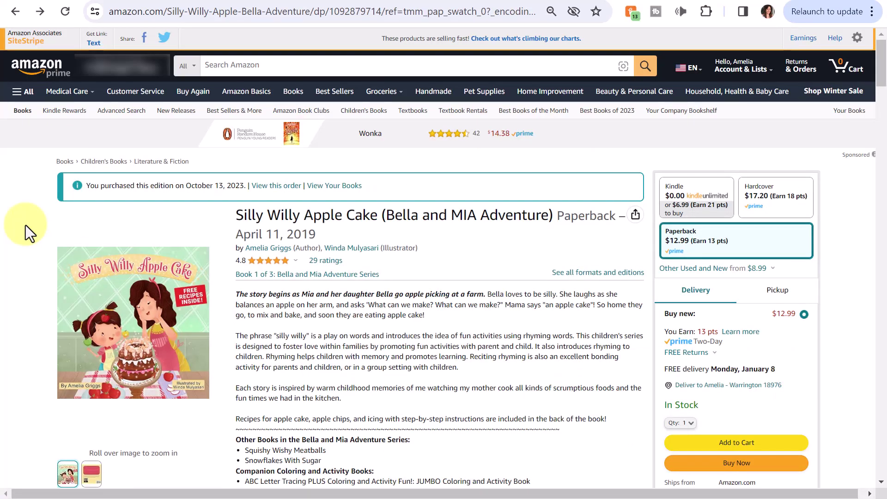
pyautogui.moveTo(881, 60); pyautogui.dragTo(882, 220)
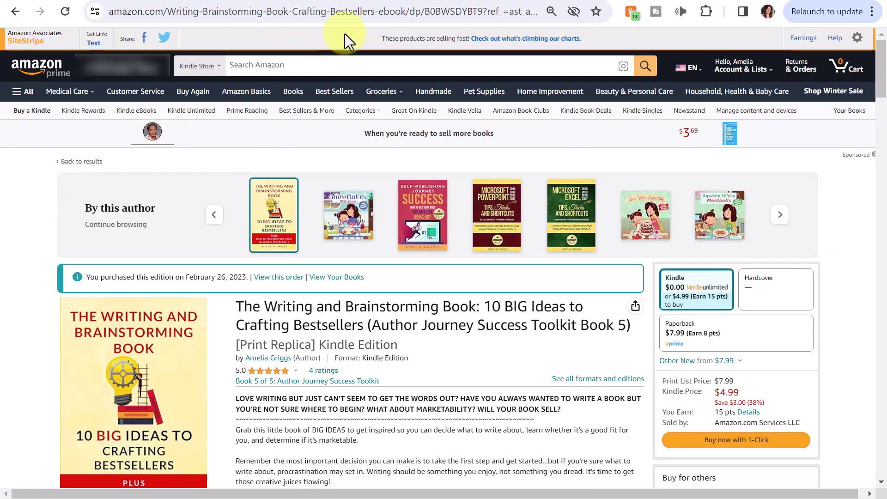
# Go back to the author's page and view the Snowflakes With Sugar listing from the books section
pyautogui.click(704, 3)
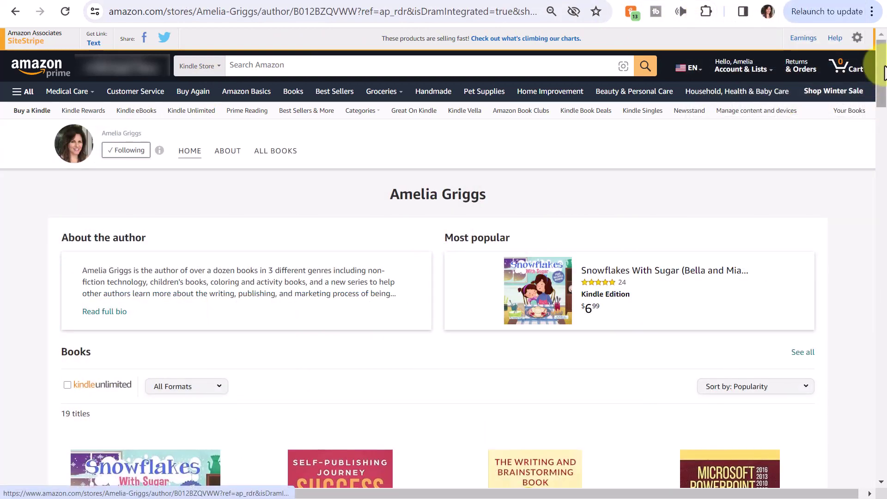
pyautogui.moveTo(884, 72); pyautogui.dragTo(877, 110)
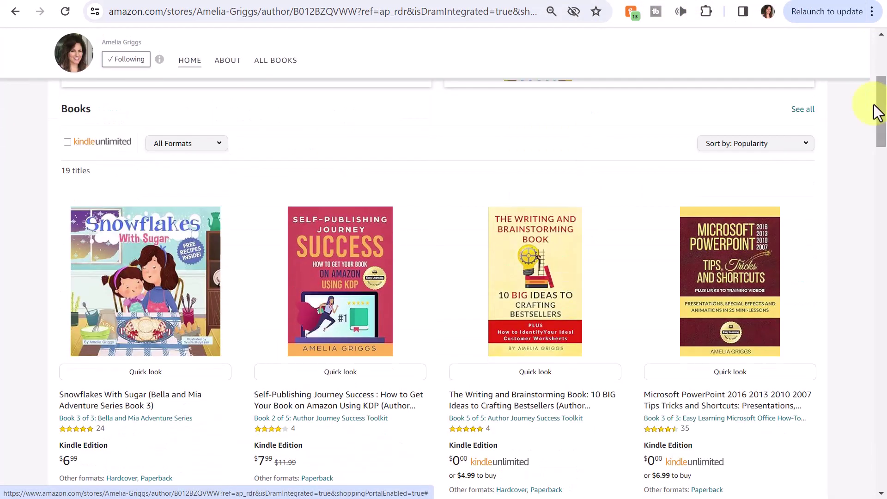
pyautogui.click(167, 275)
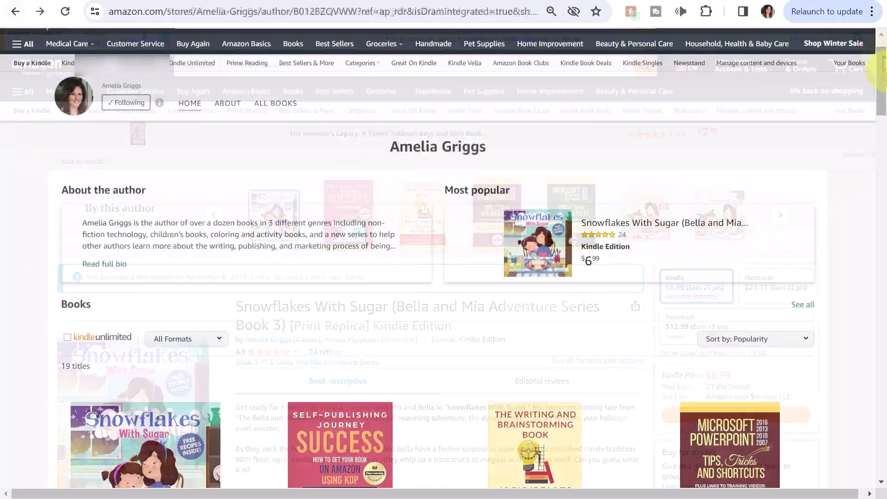
# View the Author Journey Success listing by opening it from the book recommendations on the author's page
pyautogui.scroll(-10, 883, 171)
pyautogui.moveTo(885, 173); pyautogui.dragTo(879, 311)
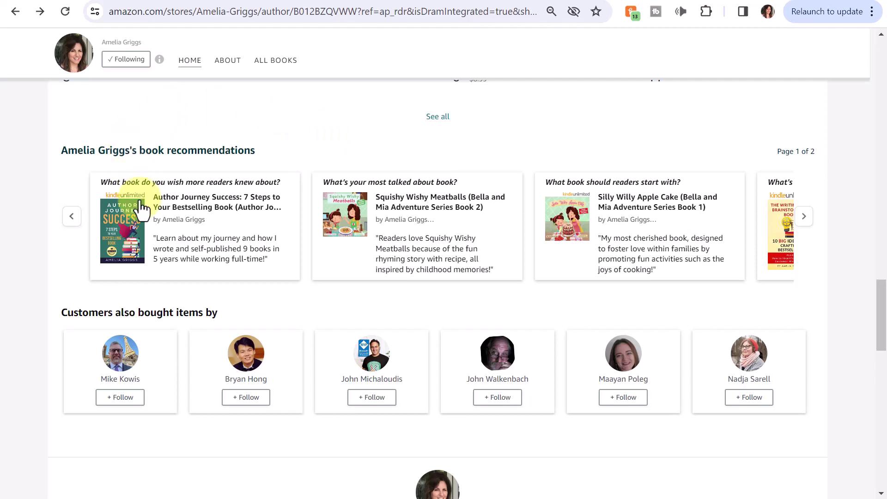
pyautogui.click(123, 220)
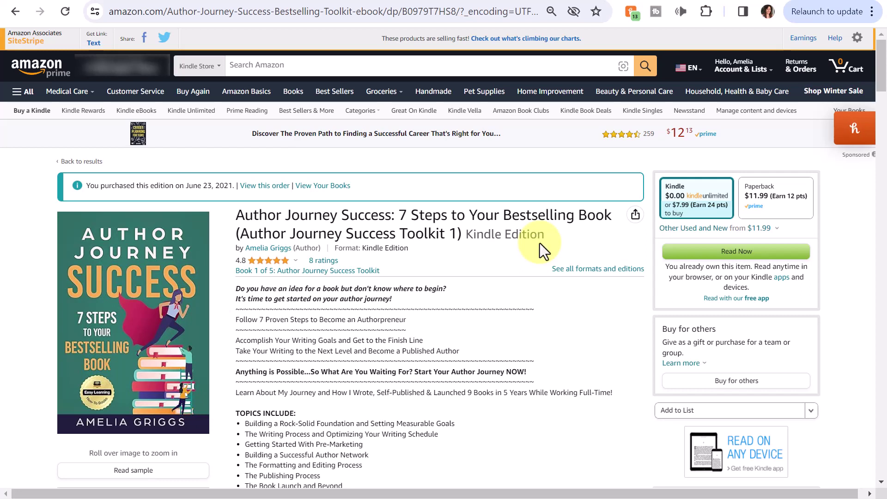
# Return to the author's page and open the Author Journey Success listing from the books section instead
pyautogui.click(16, 12)
pyautogui.scroll(-6, 749, 176)
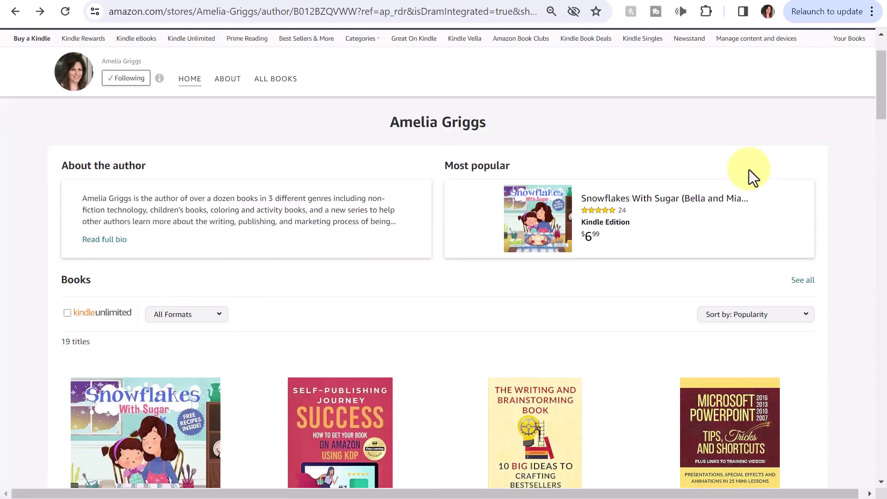
pyautogui.scroll(-8, 576, 213)
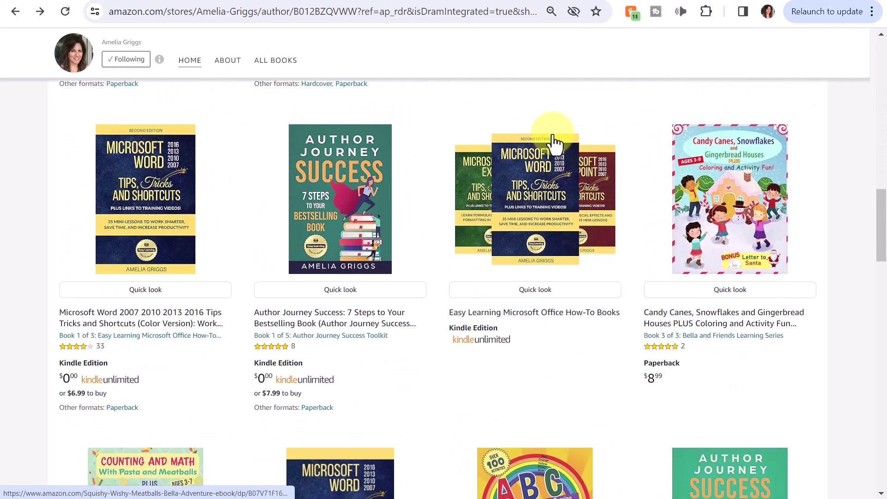
pyautogui.click(337, 195)
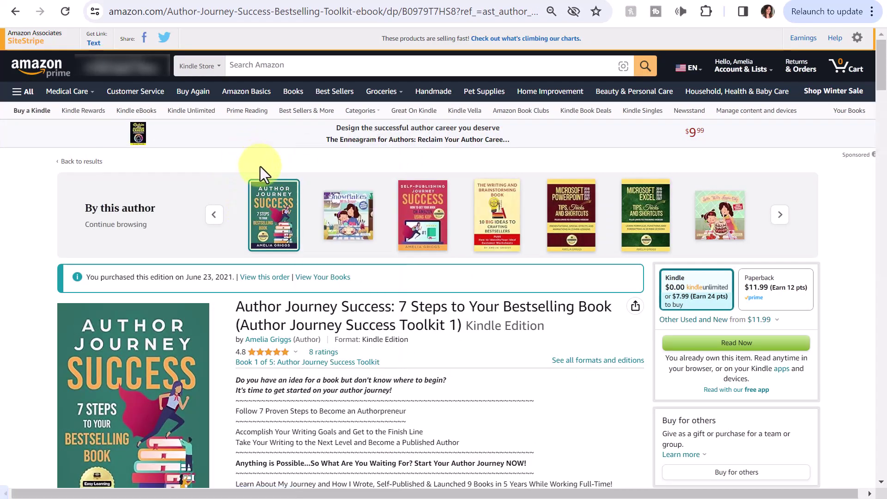
pyautogui.moveTo(152, 328)
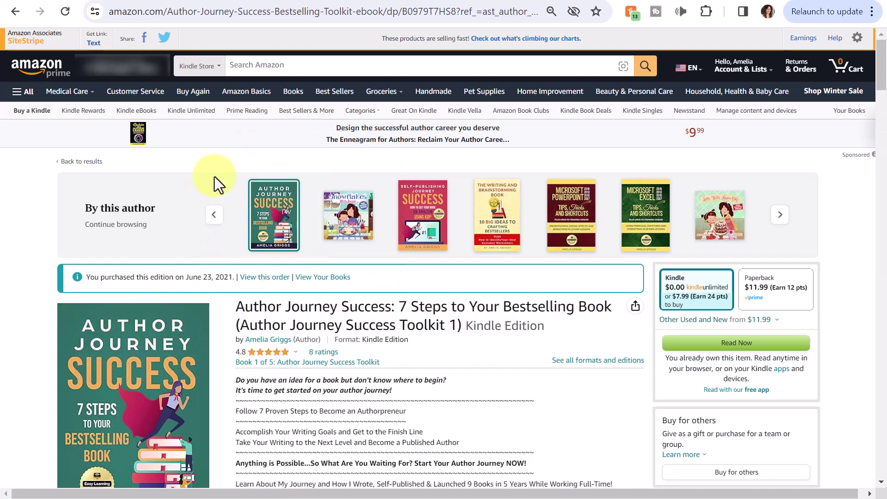